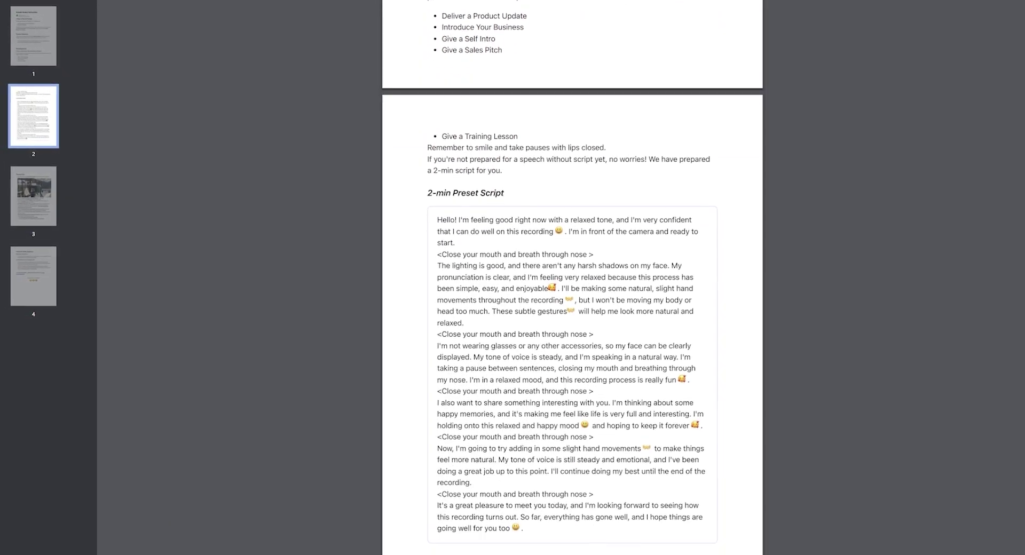
scroll(573, 278, down, 3)
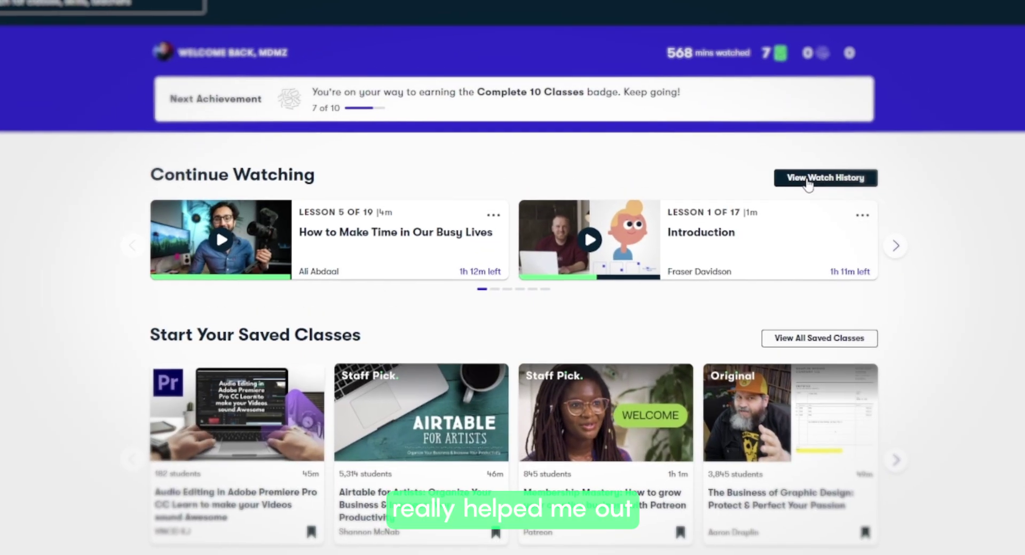
- Open the watch history and the 'How to Be More Confident on Camera' class
click(824, 176)
click(258, 282)
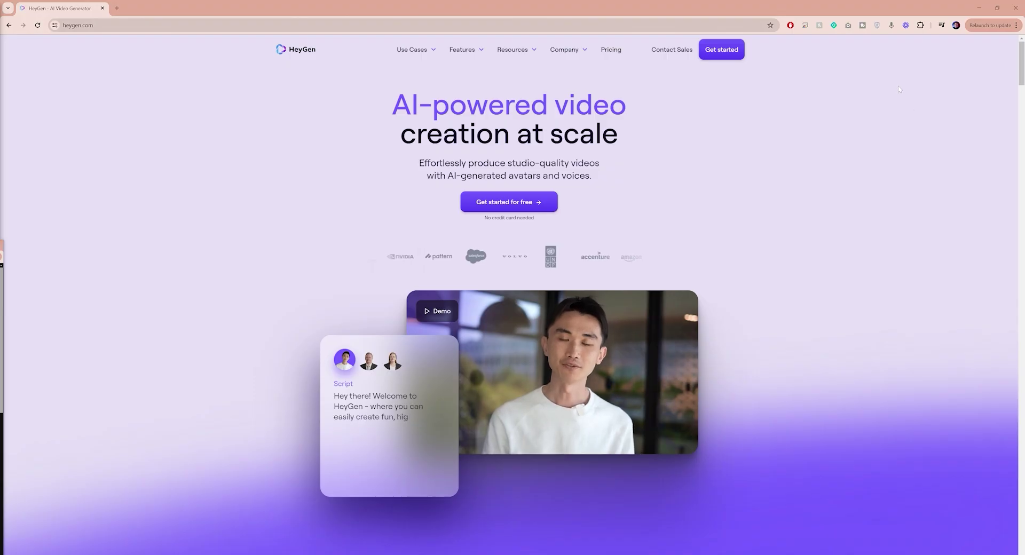
- Check yearly plan pricing, then go to Video Avatar and list the new avatar types
scroll(513, 310, down, 20)
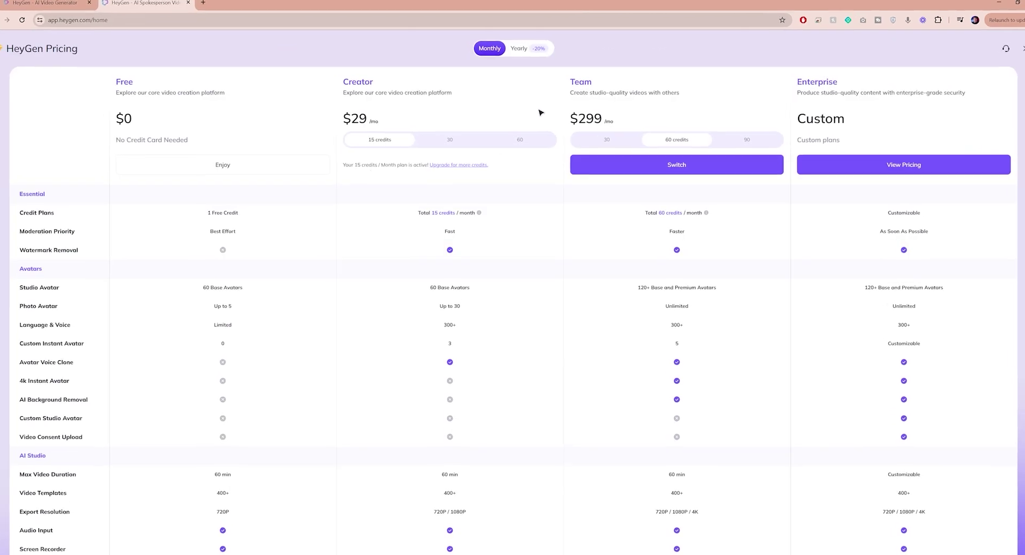
click(523, 45)
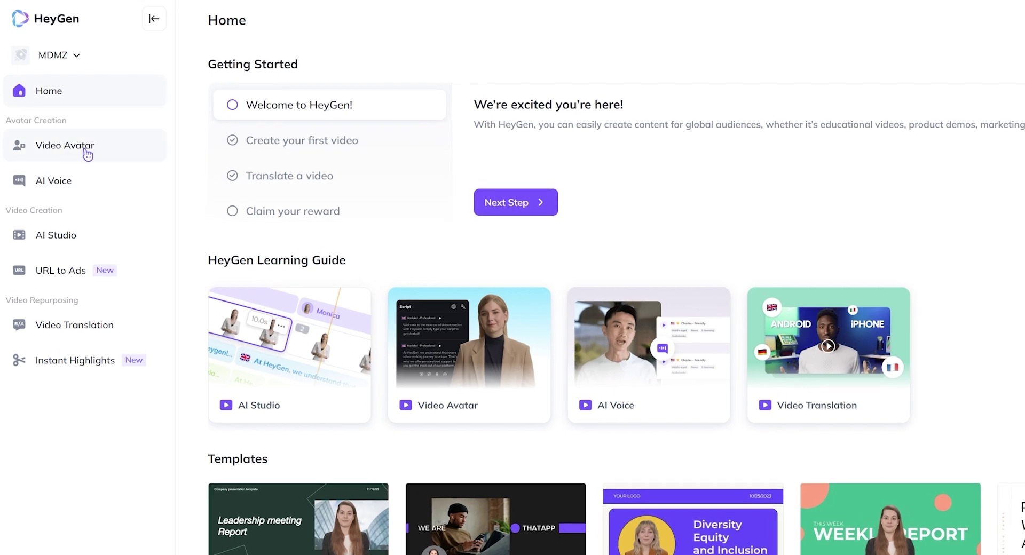
click(88, 155)
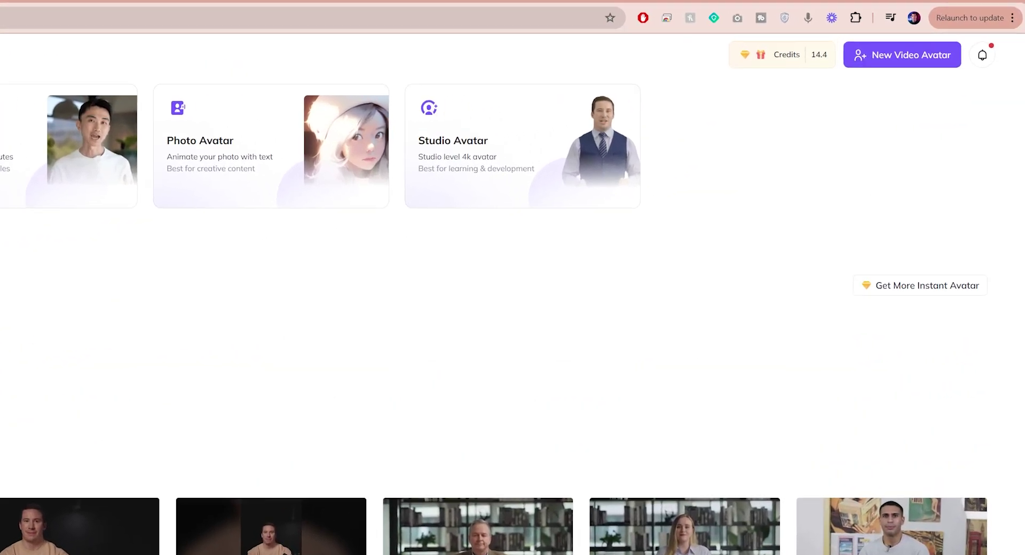
click(970, 55)
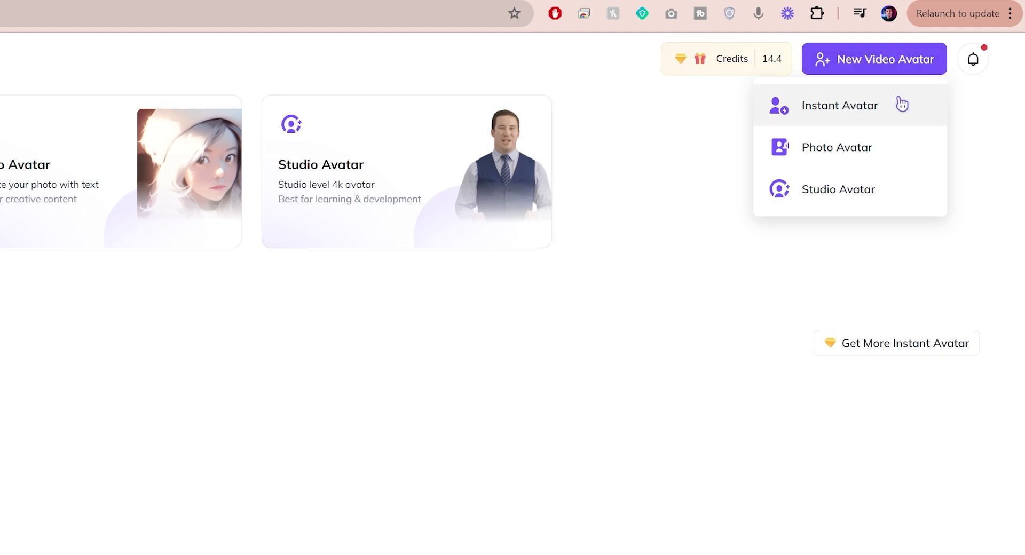
- Start a Still-style Instant Avatar with text instructions and advance to the Upload step
click(855, 122)
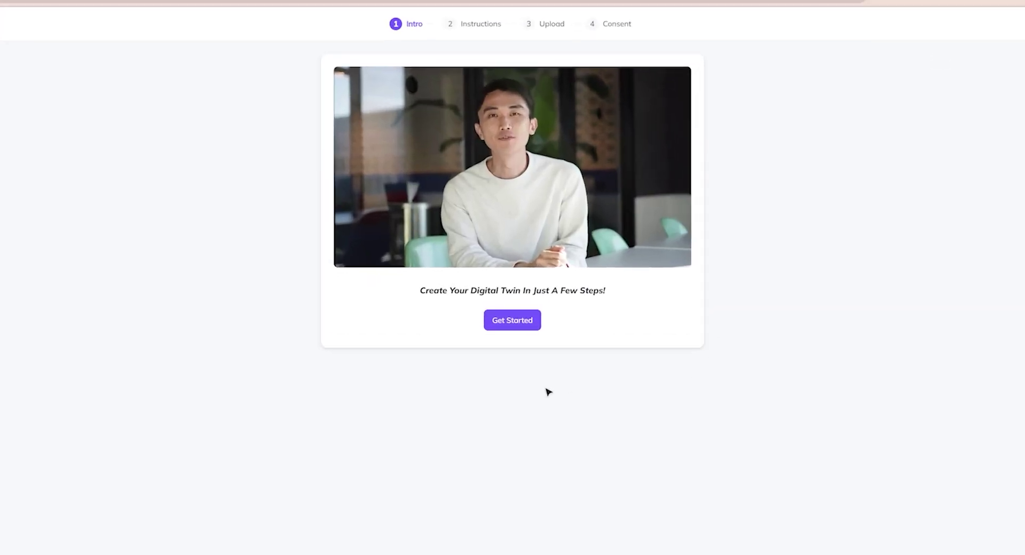
click(510, 337)
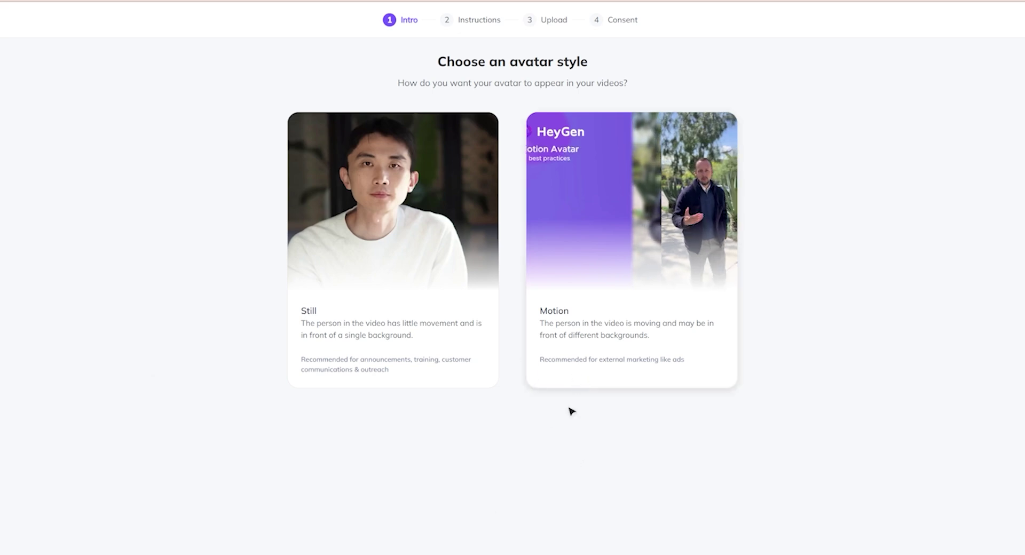
click(378, 230)
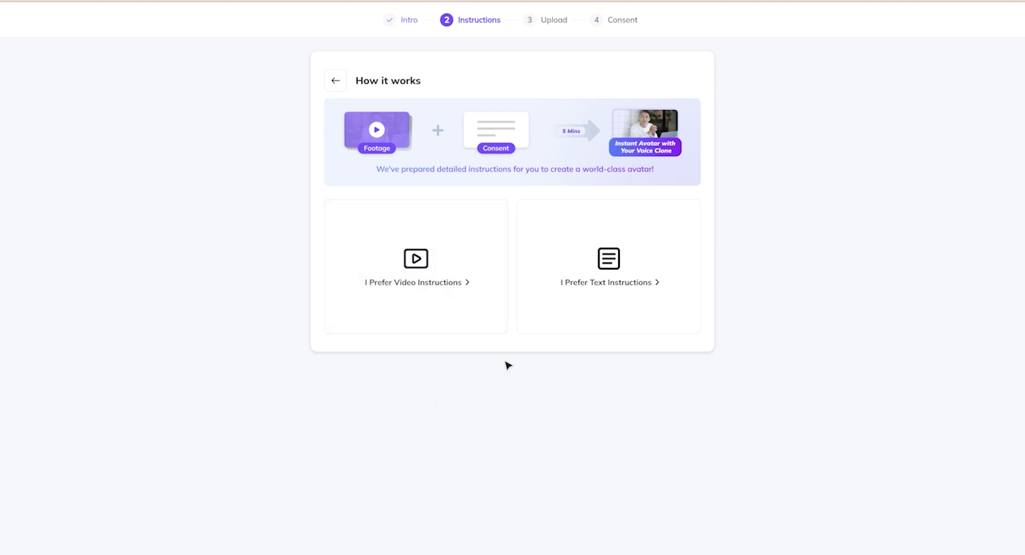
click(602, 274)
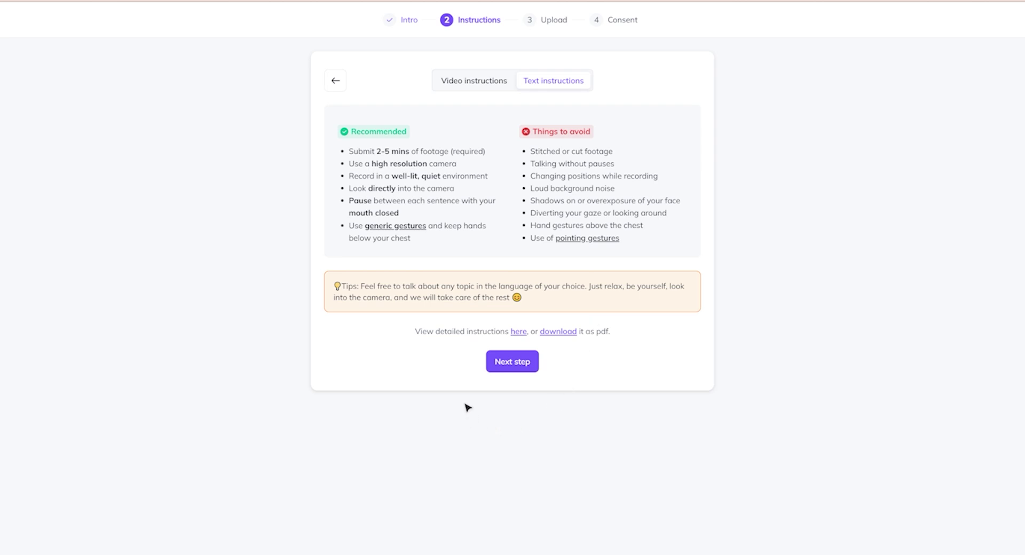
click(515, 371)
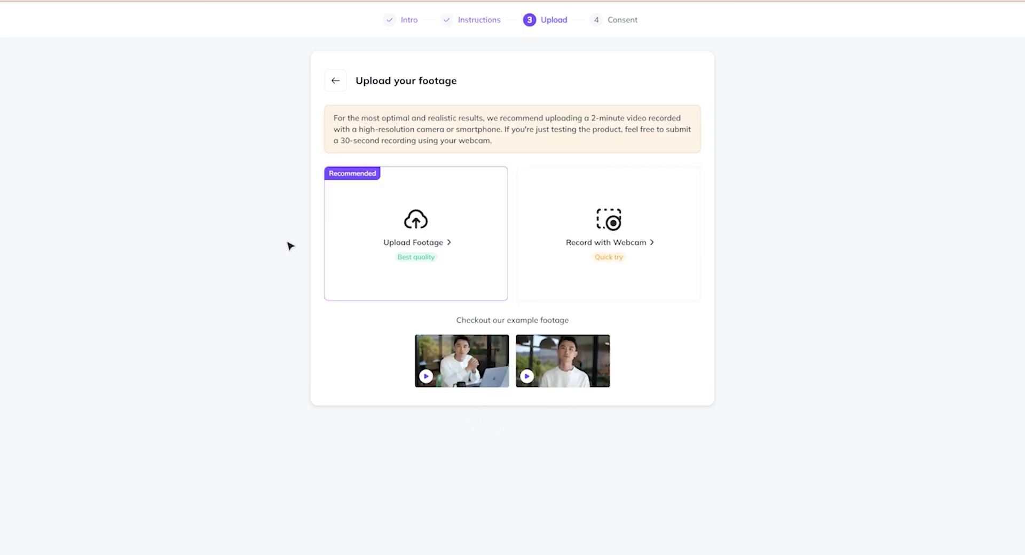
- Upload the recorded video file, tick the face-visible requirement, and approve the footage
click(416, 265)
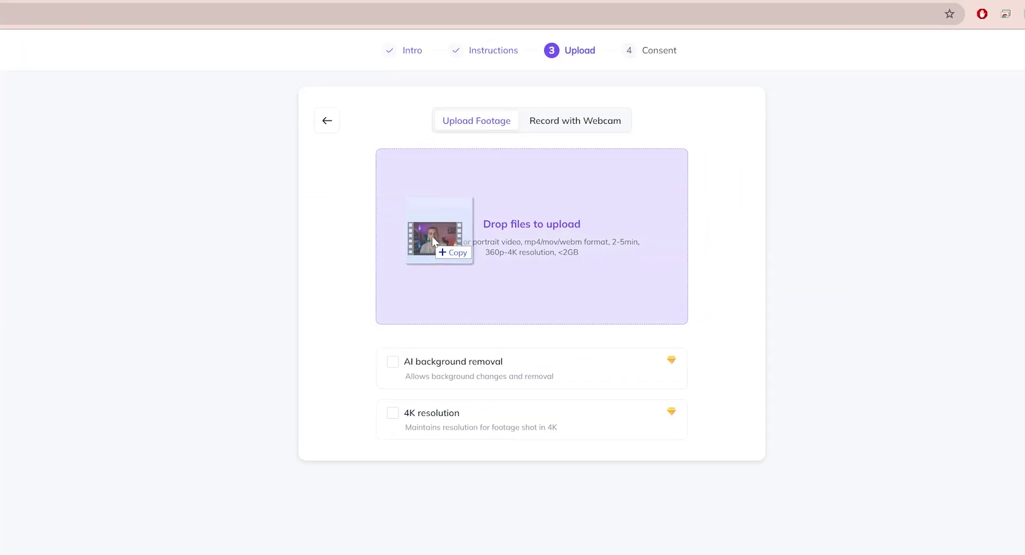
drag(455, 176, 519, 179)
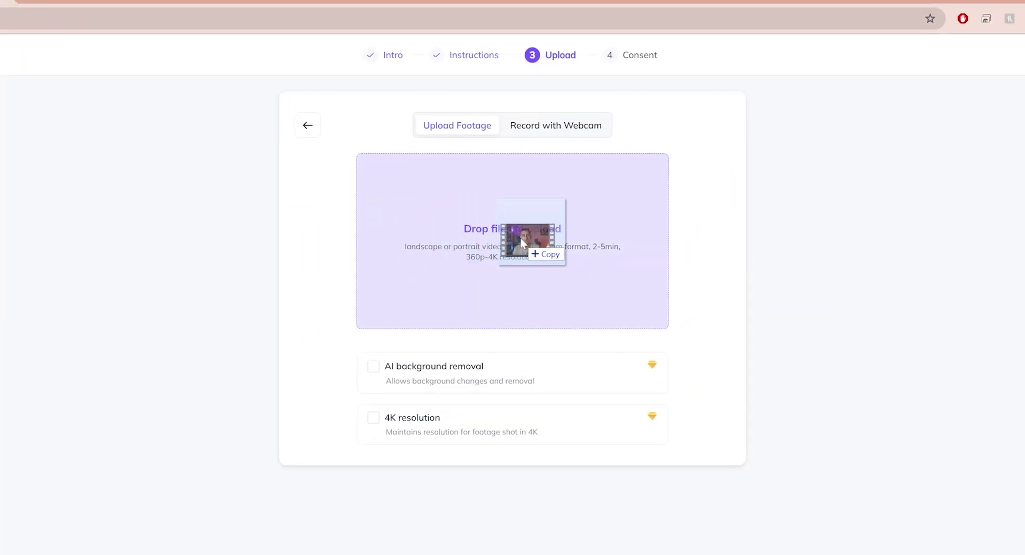
drag(520, 239, 522, 243)
click(453, 254)
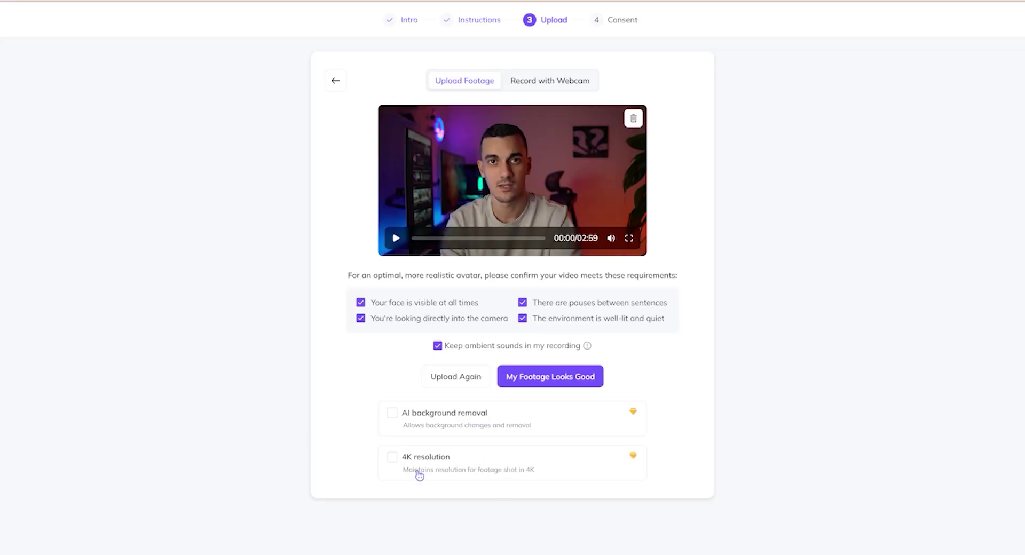
click(531, 382)
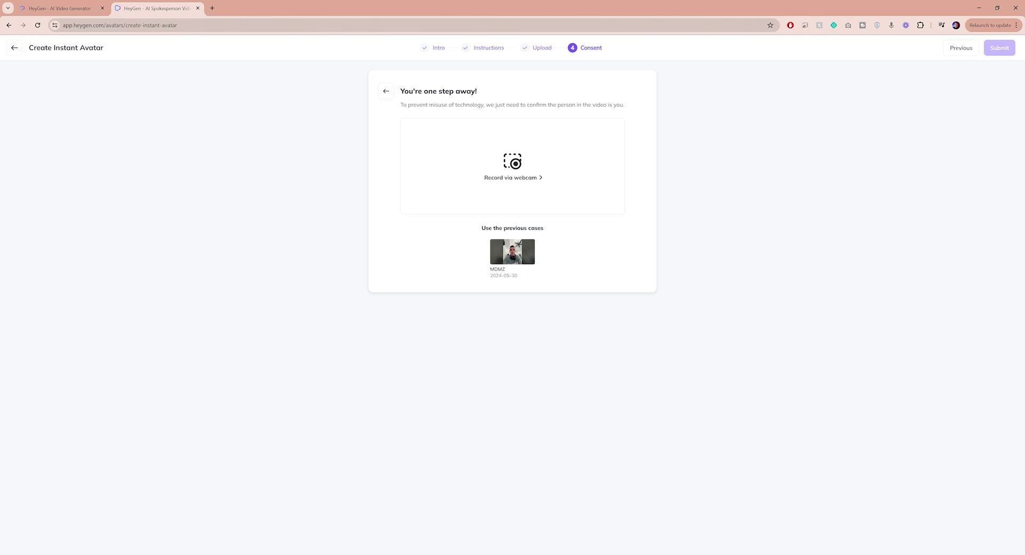
- Record consent by phone via QR code, submit the avatar, and return to the list
click(518, 158)
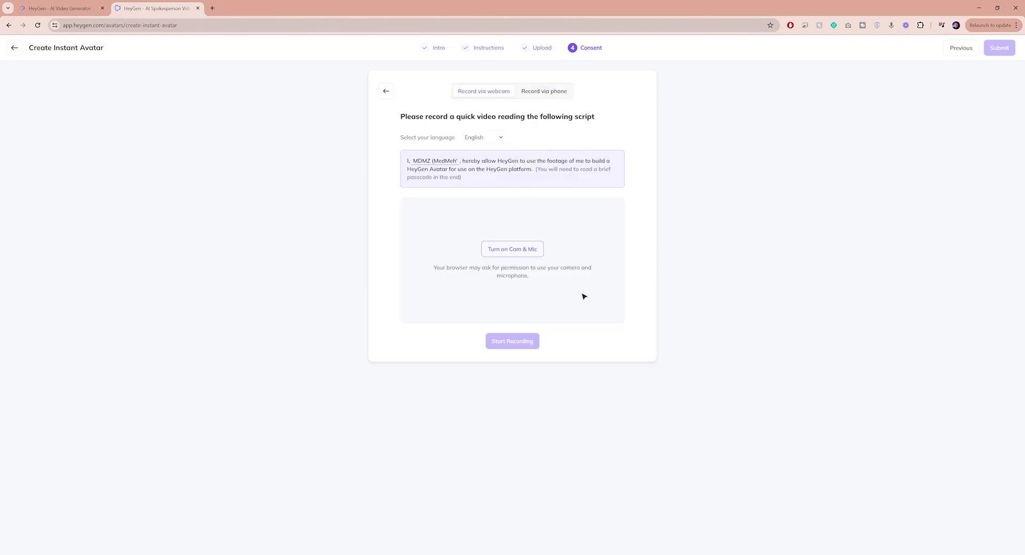
click(553, 94)
click(499, 206)
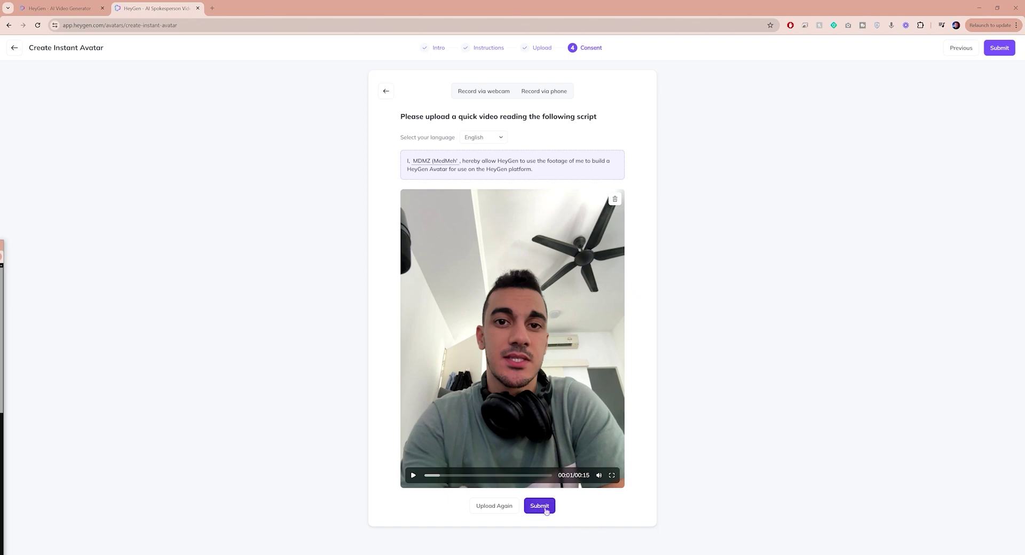
click(540, 507)
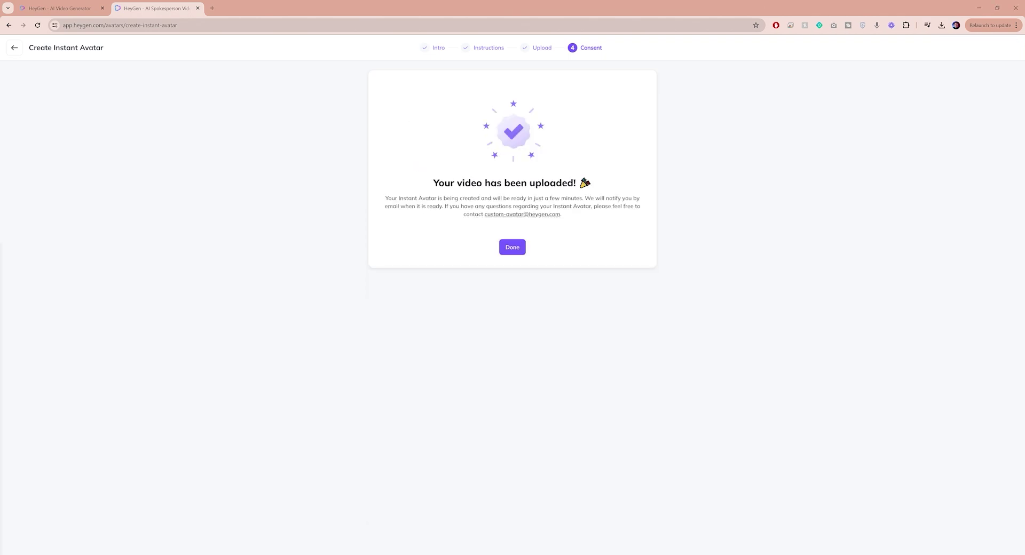
click(512, 247)
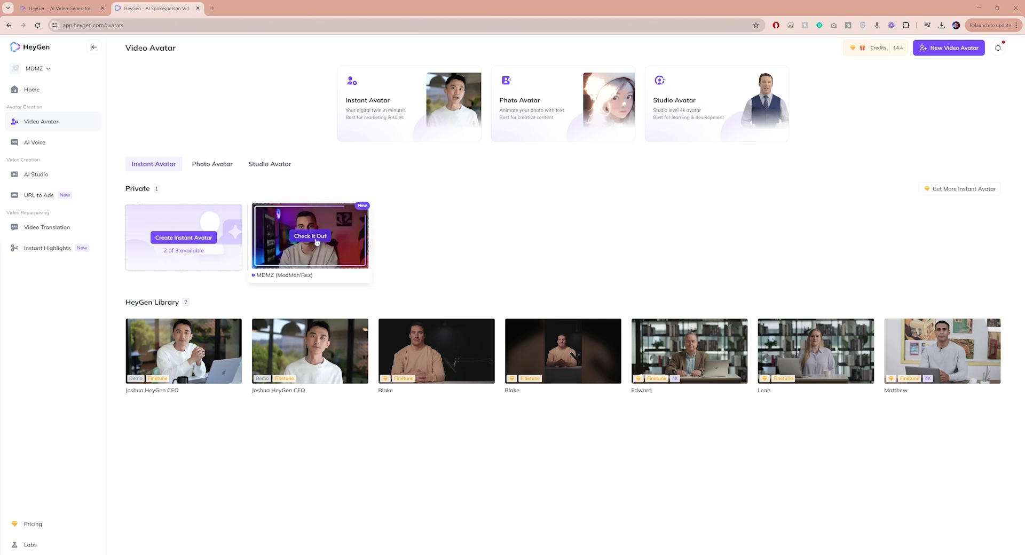
- Open the new avatar, play its 11-second sample, and start an AI Studio video with it
click(311, 236)
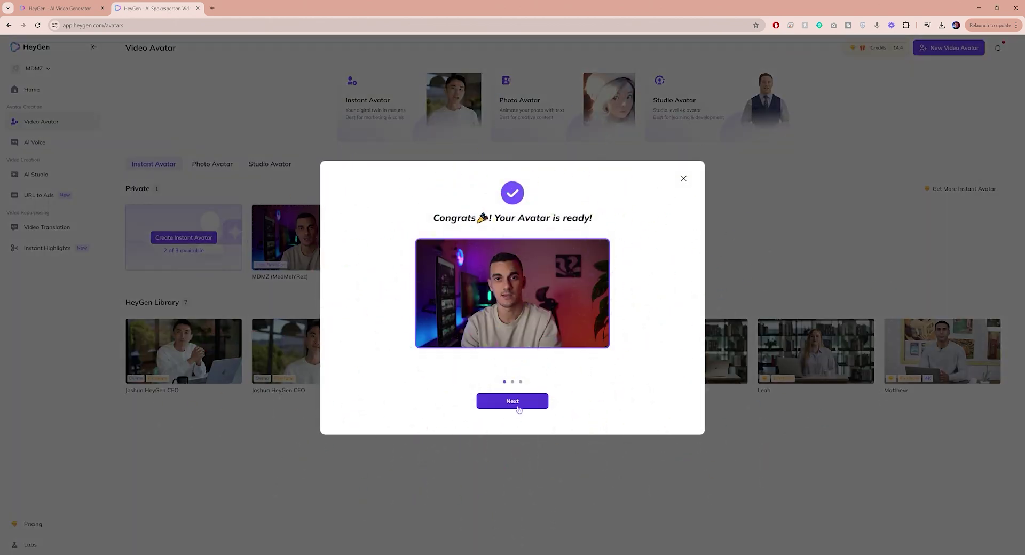
click(512, 402)
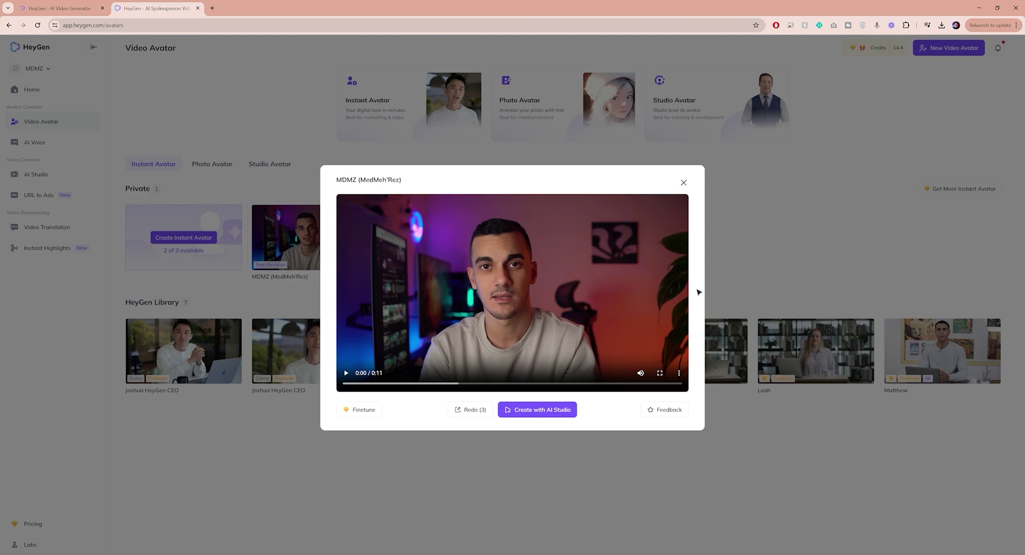
click(345, 374)
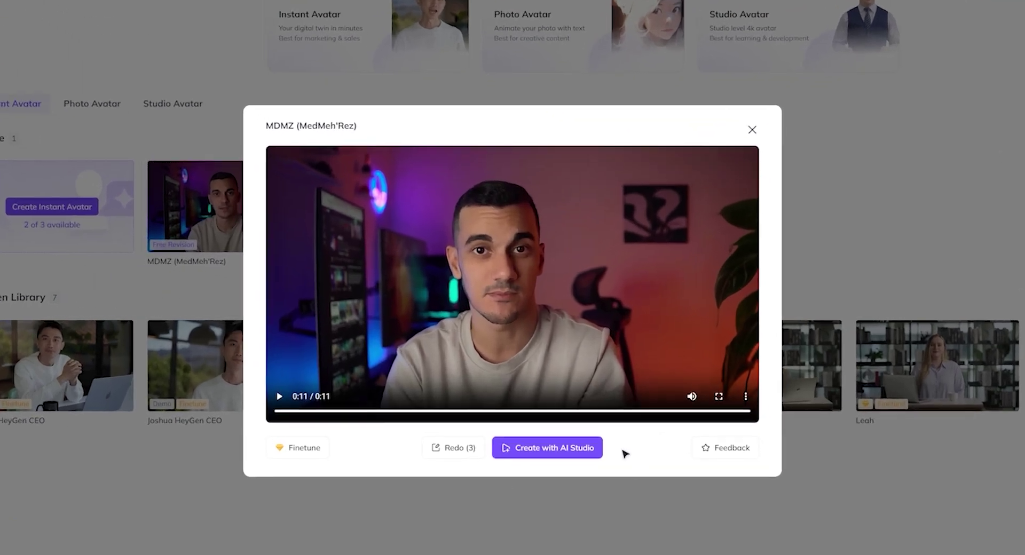
click(550, 449)
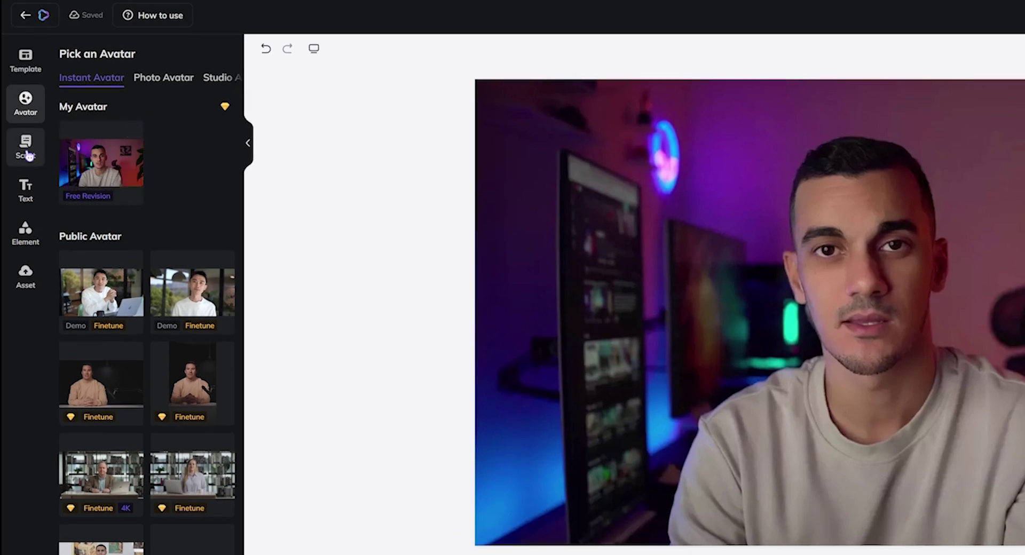
- Replace the default script text with the pasted 'Hey there, world!' intro line
click(23, 135)
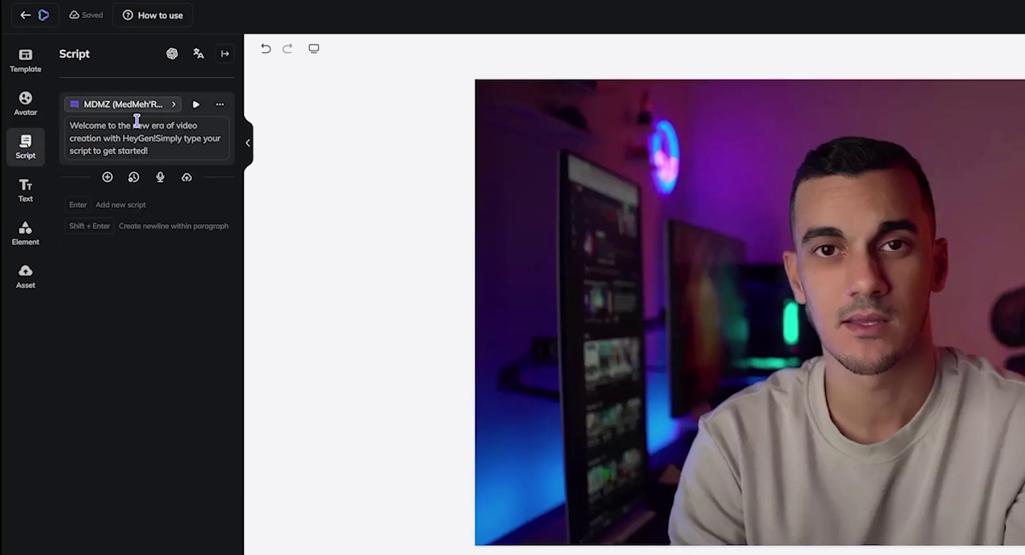
click(165, 137)
drag(150, 151, 113, 129)
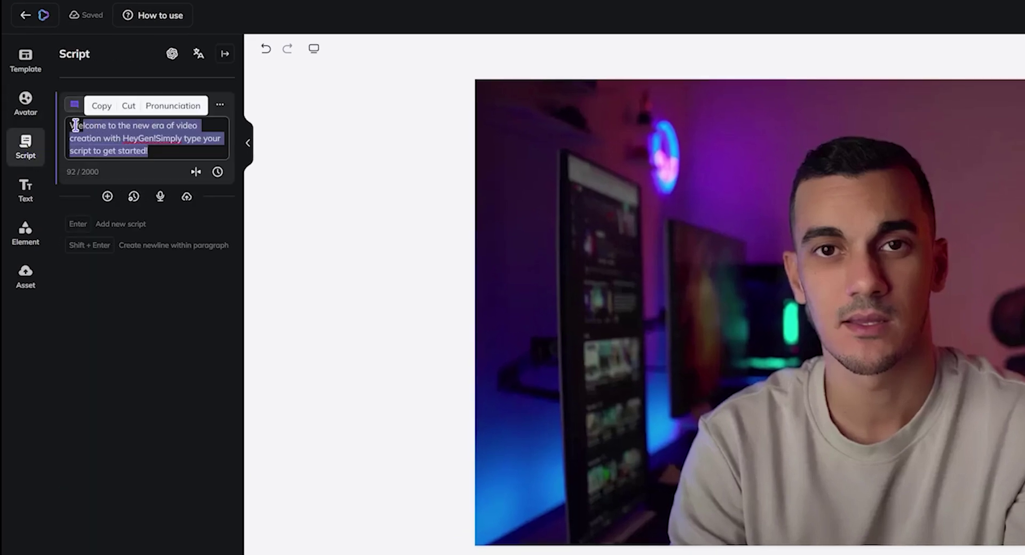
text(Hey there, world! I'm MDMZ's digital AI avatar, and you can create yours too)
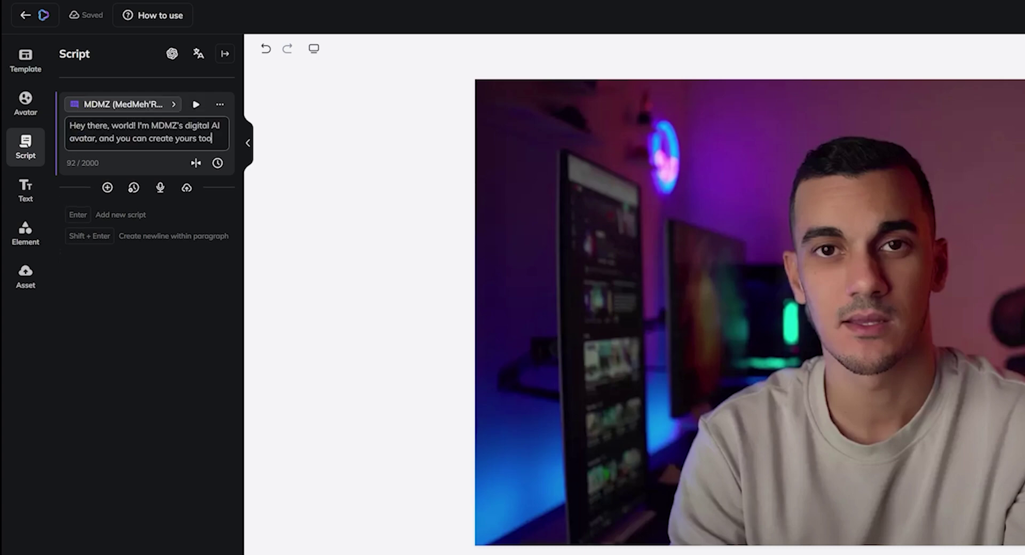
click(199, 195)
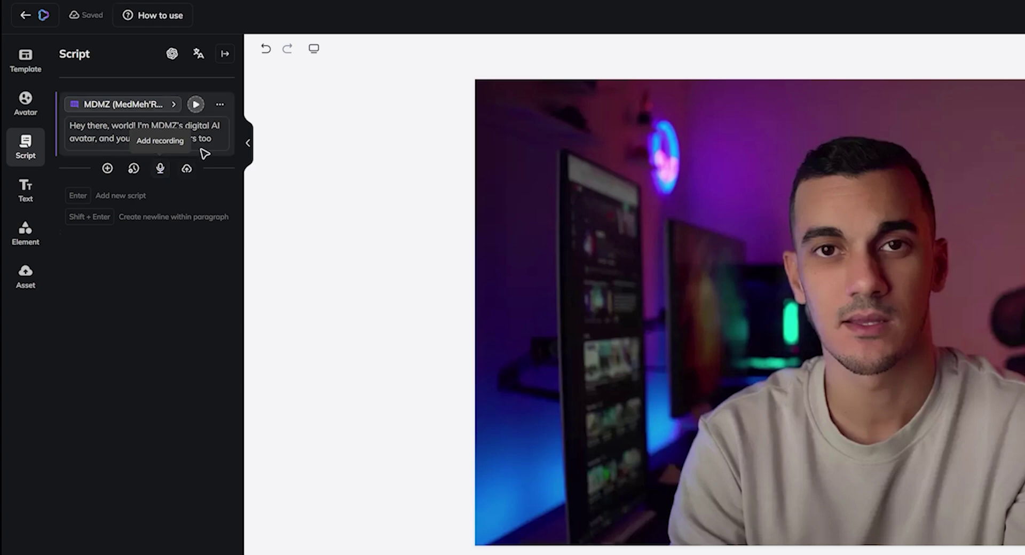
- Glance at the GPT Script Writer, close it, and add a new script block
click(173, 55)
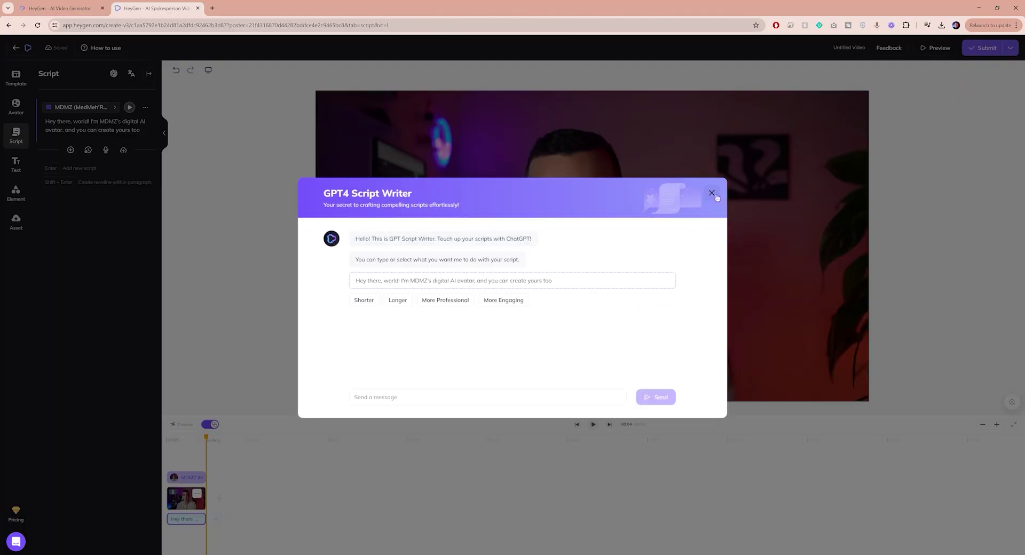
click(713, 194)
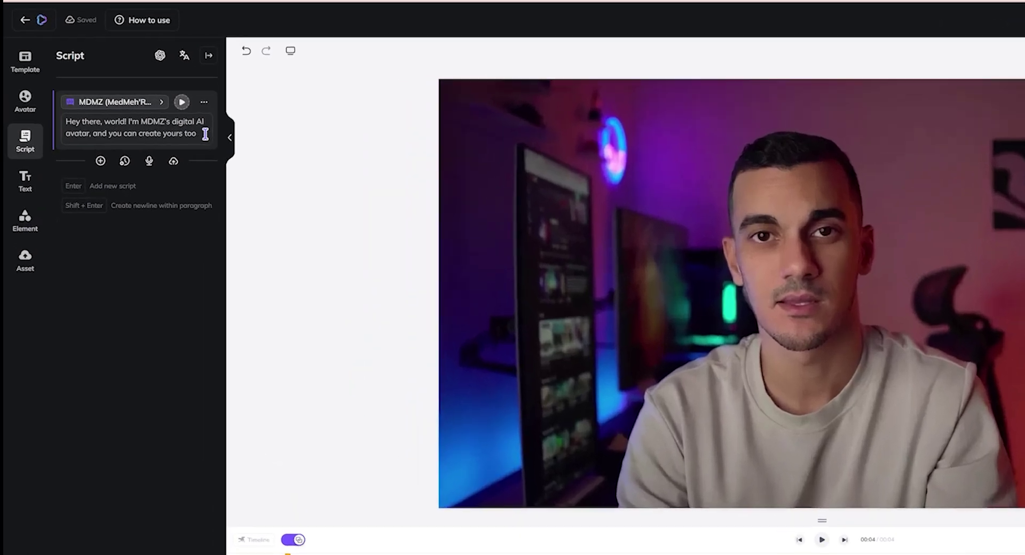
click(205, 133)
key(Return)
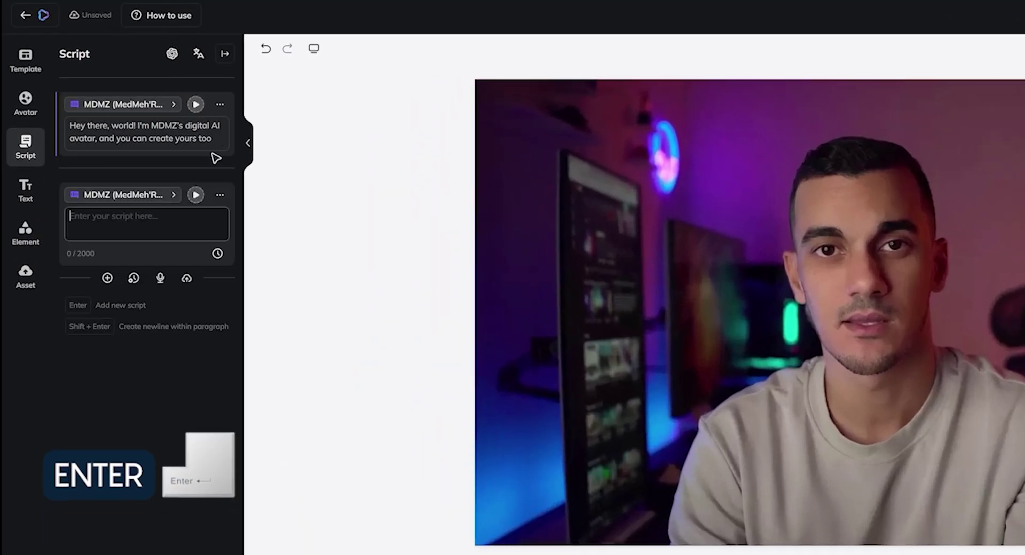
- Paste the 'Perhaps you've got a message…' paragraph into the second block and check its voice options
text(Perhaps you've got a message you want to share with the world, but who's got time to set up cameras, lights, and do multiple takes? That's where your avatar comes in)
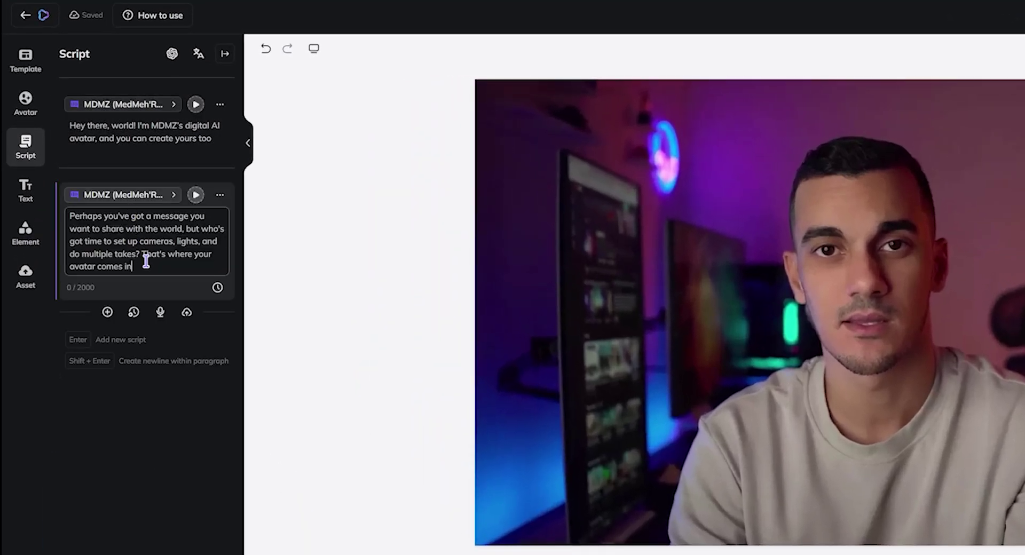
click(219, 195)
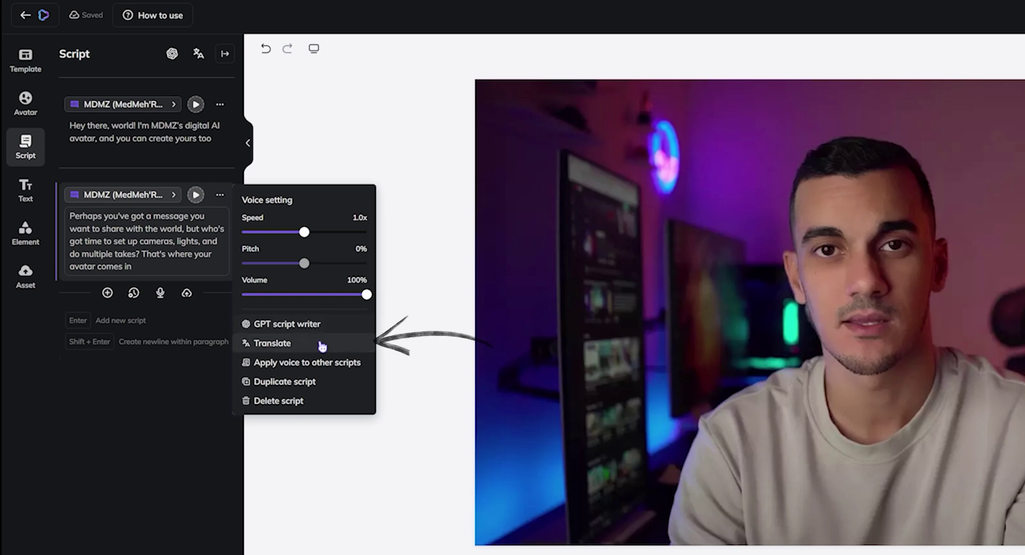
click(212, 184)
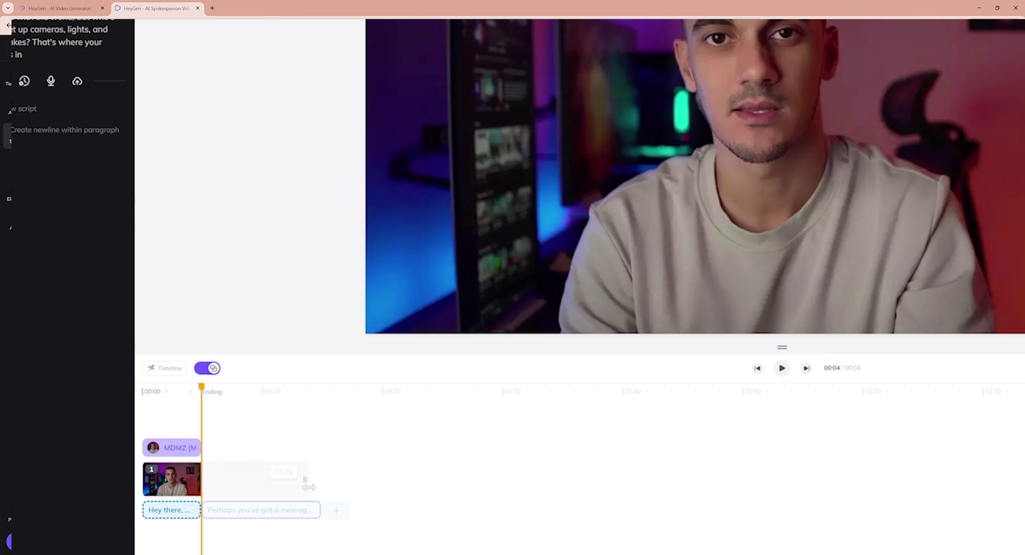
- Extend the avatar clip to 00:14, preview it, and confirm the video submission
drag(321, 487, 319, 487)
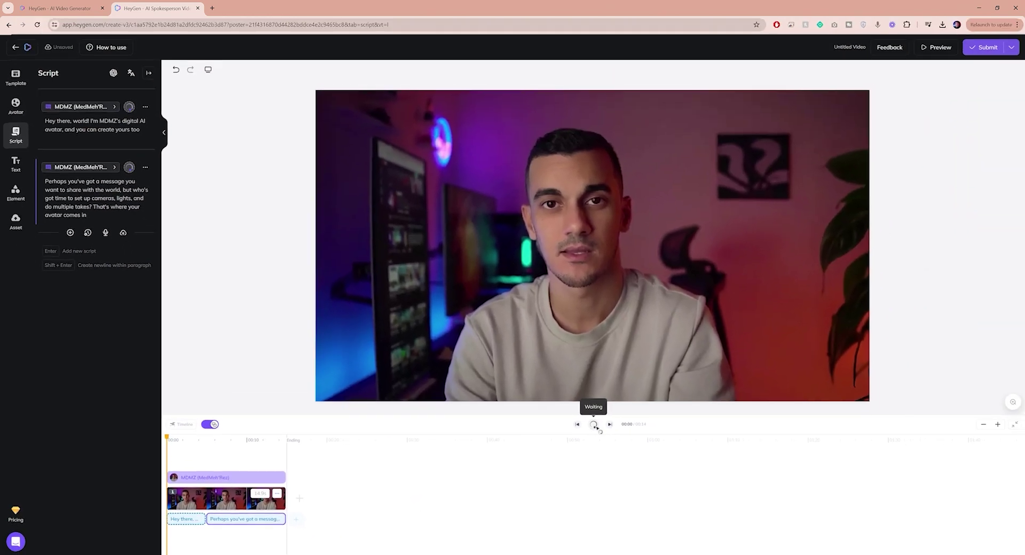
click(633, 416)
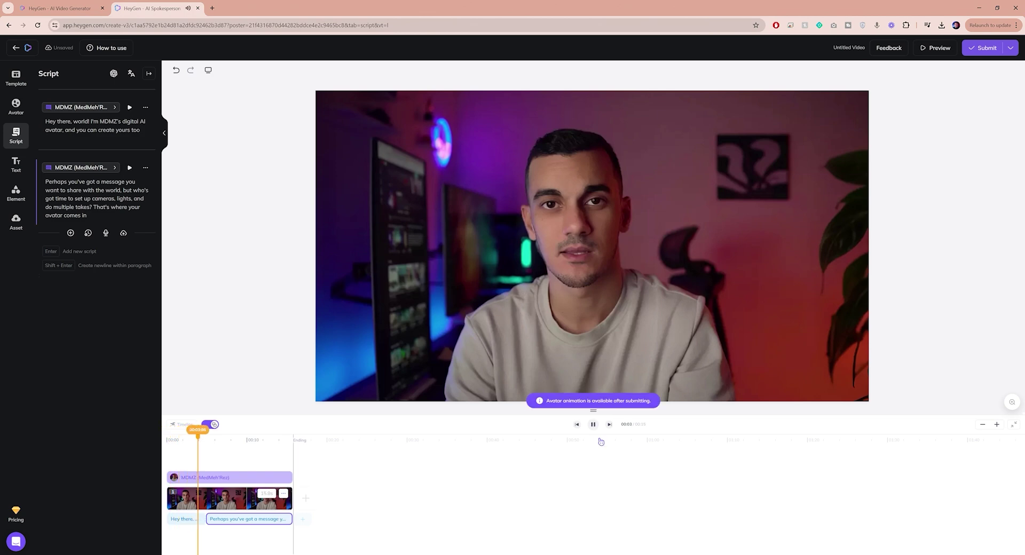
key(XF86AudioRaiseVolume)
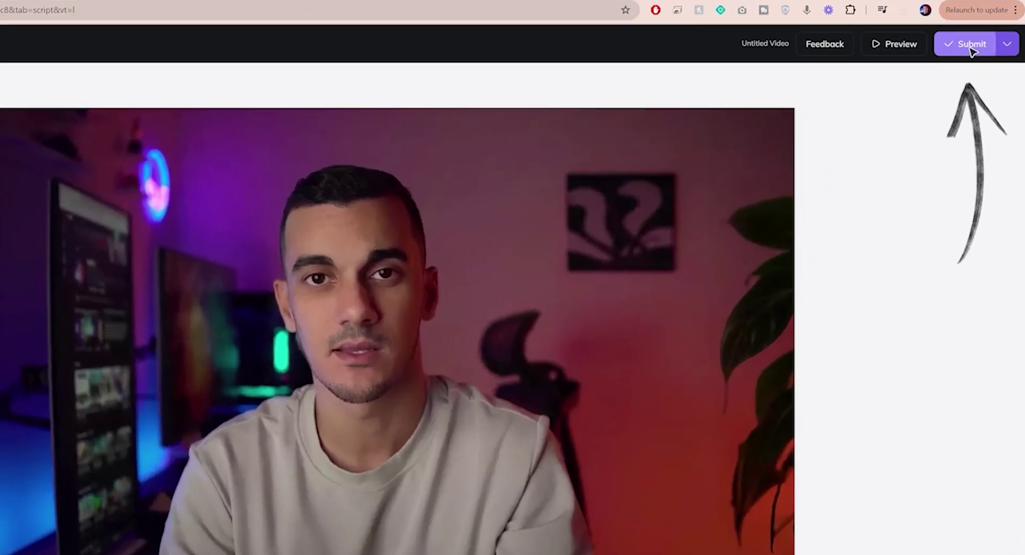
click(971, 47)
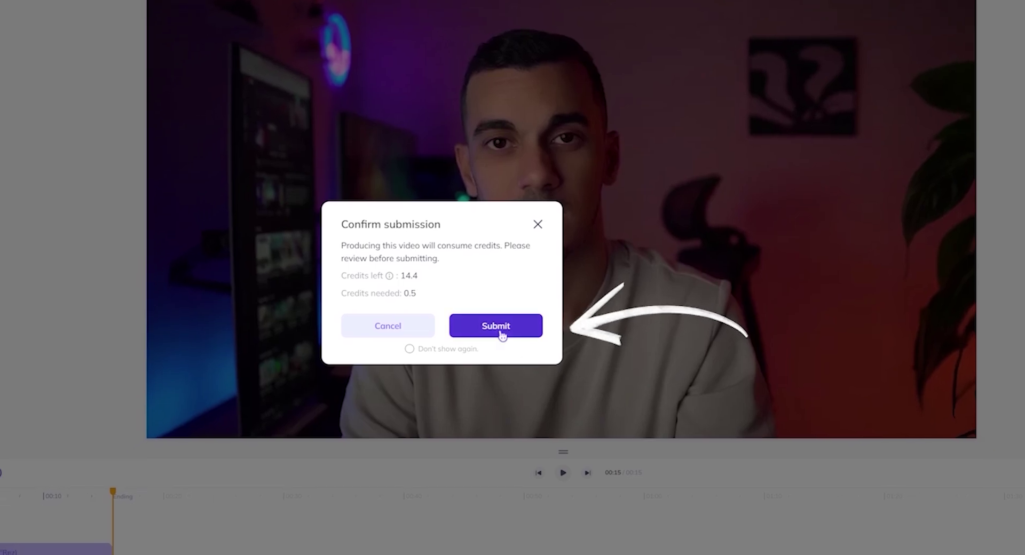
click(501, 332)
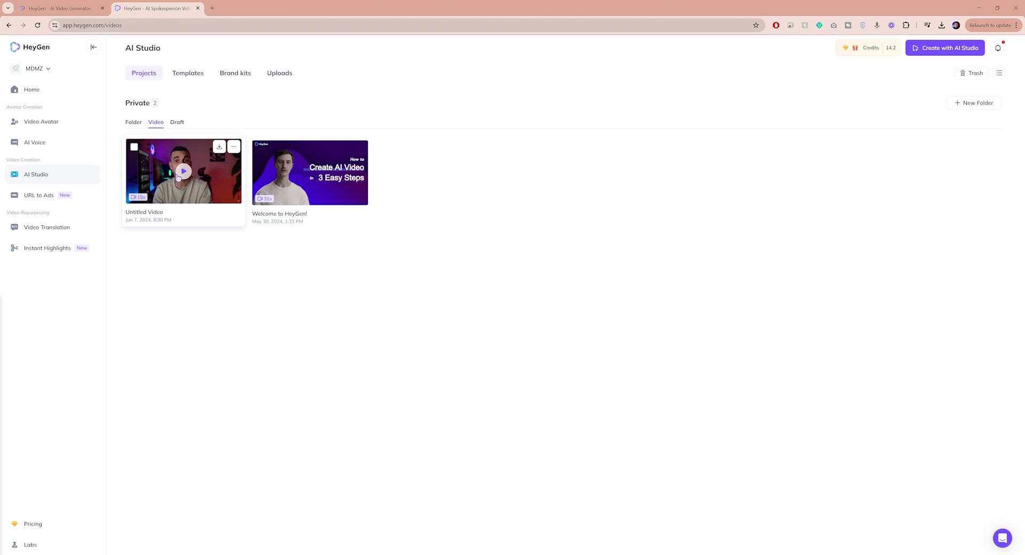
- Open the rendered Untitled Video's page from the AI Studio projects list
click(178, 175)
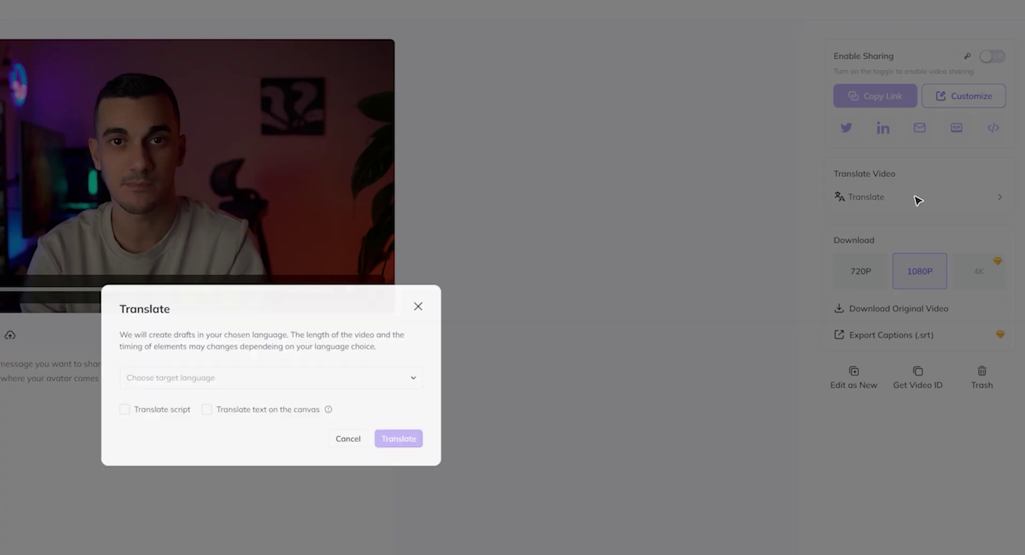
- Set the translation target language to Spanish and include the script in the translation
click(336, 287)
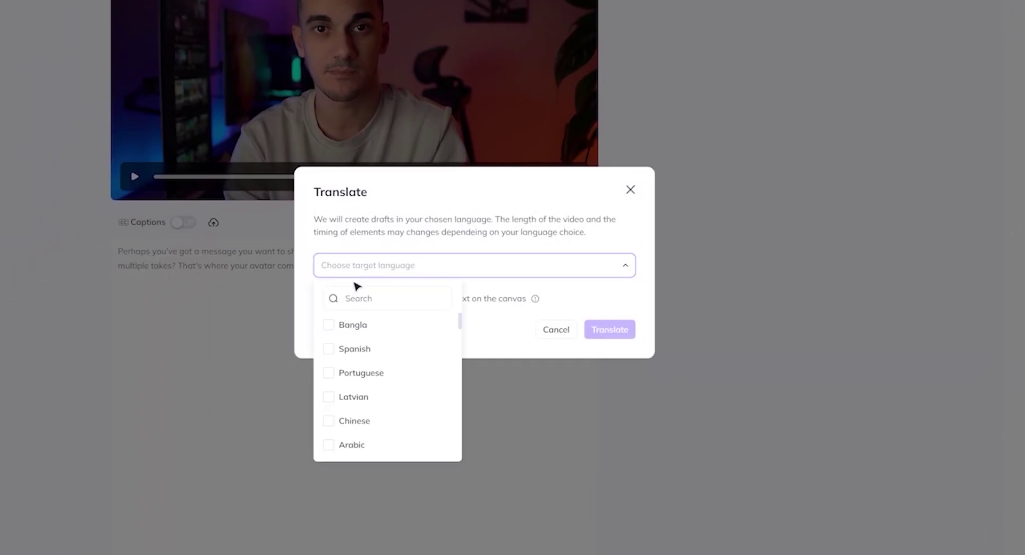
click(572, 295)
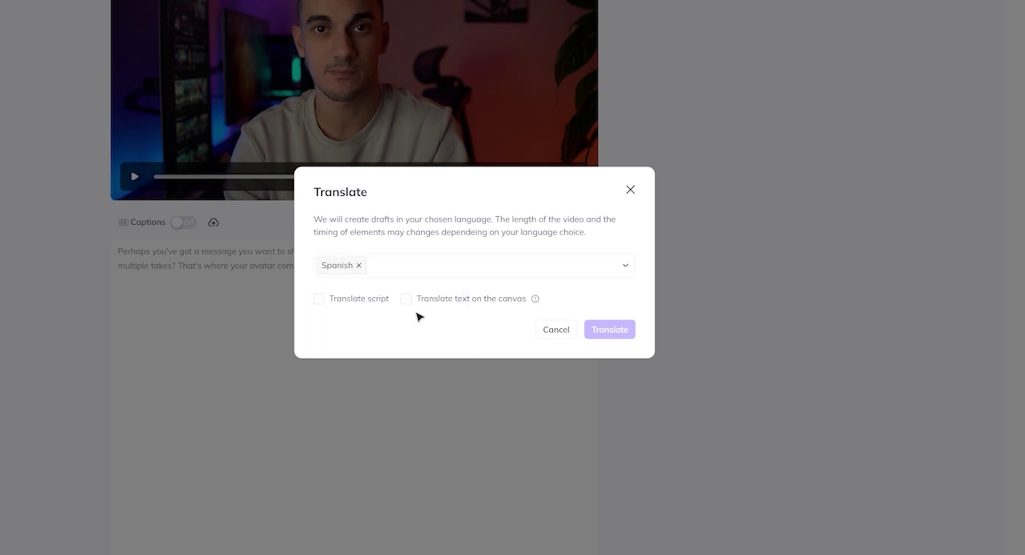
click(359, 303)
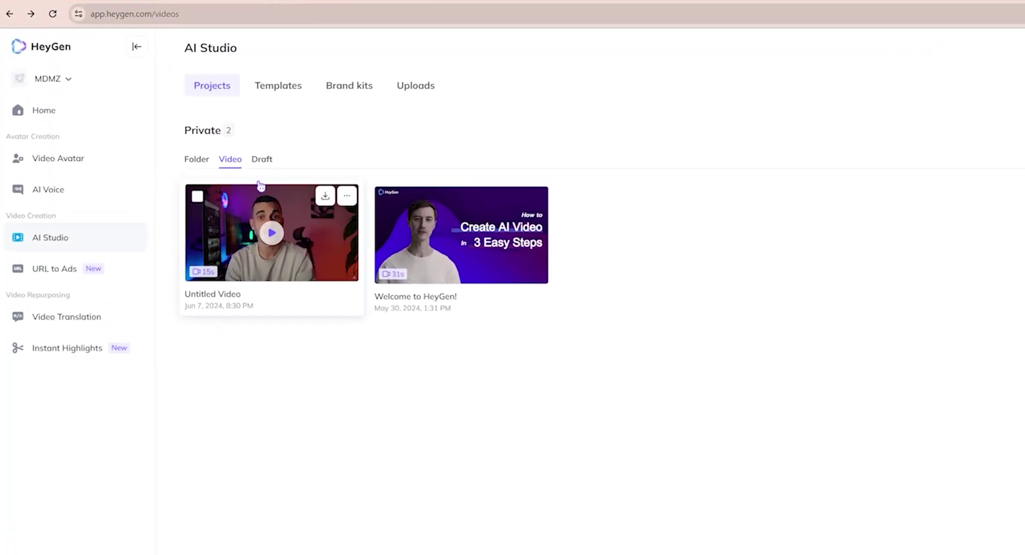
- Open the 'Spanish: Untitled Video' draft from the Draft tab and submit it for rendering
click(264, 161)
mouse_move(196, 228)
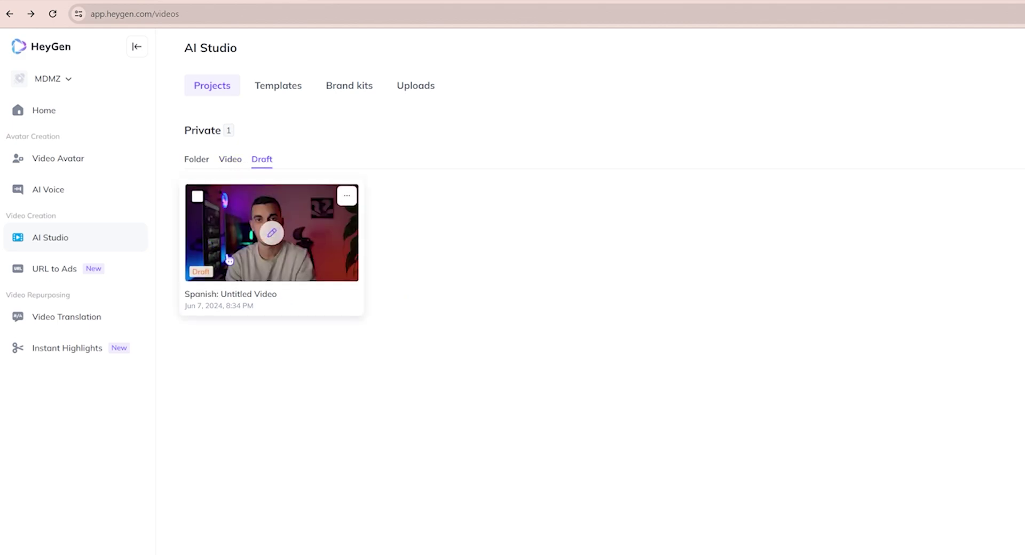
click(262, 265)
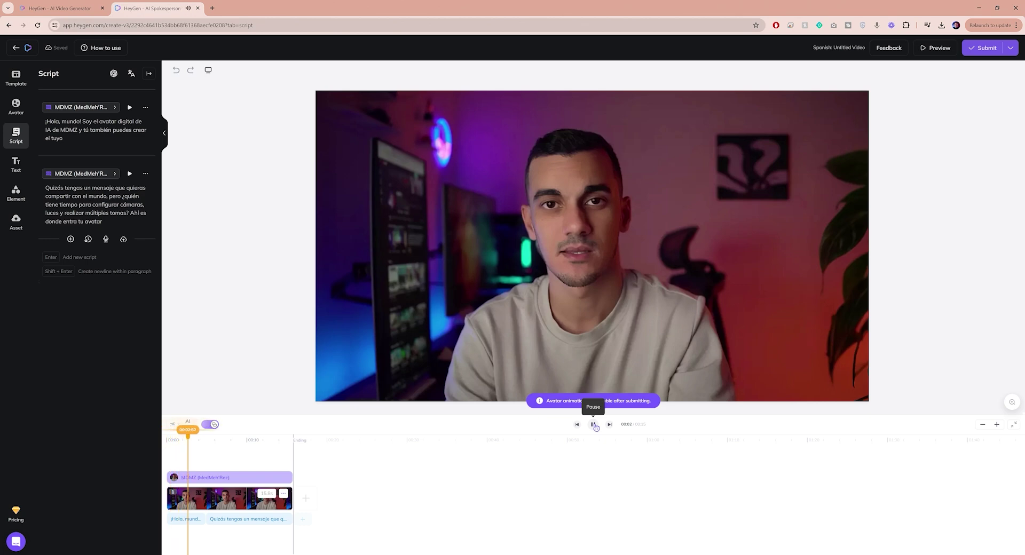
click(986, 52)
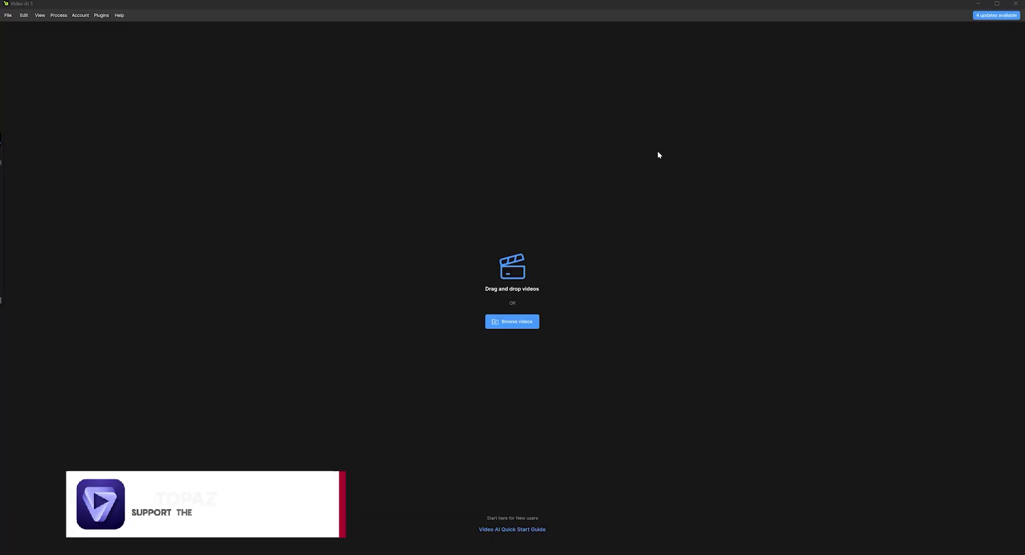
- Load the avatar video into Topaz and set the output to 2x Upscale at 3840×2160
drag(0, 267, 440, 266)
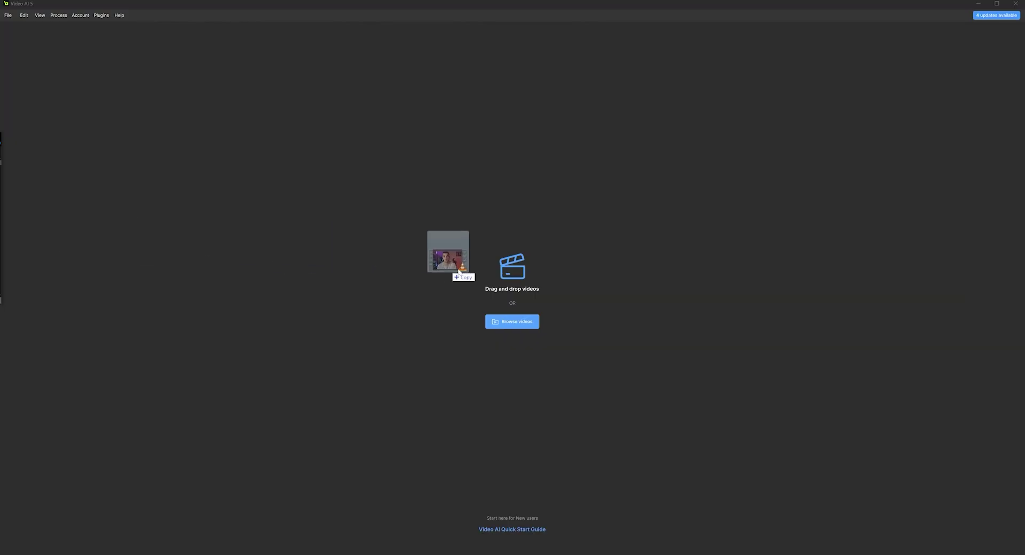
drag(514, 277, 513, 278)
click(983, 104)
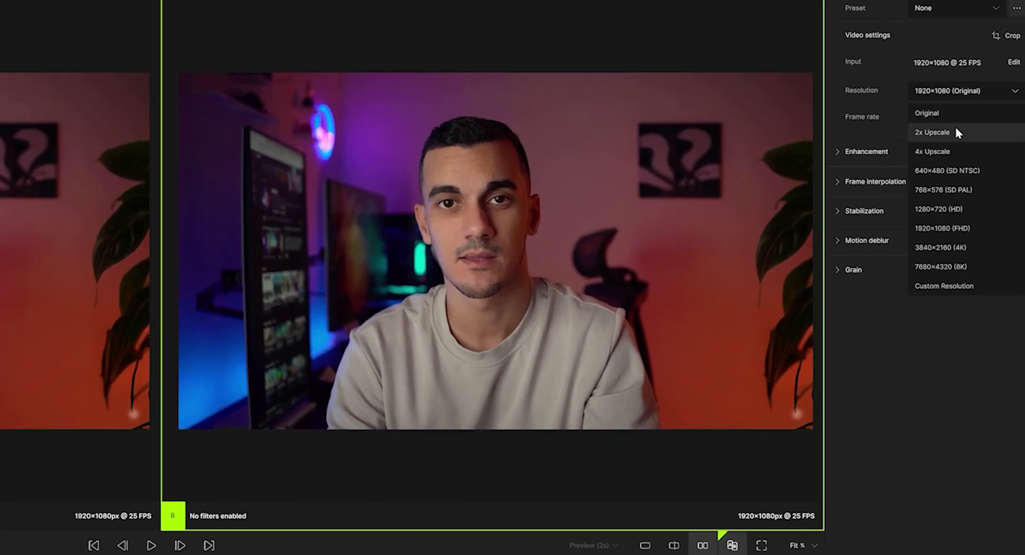
click(956, 132)
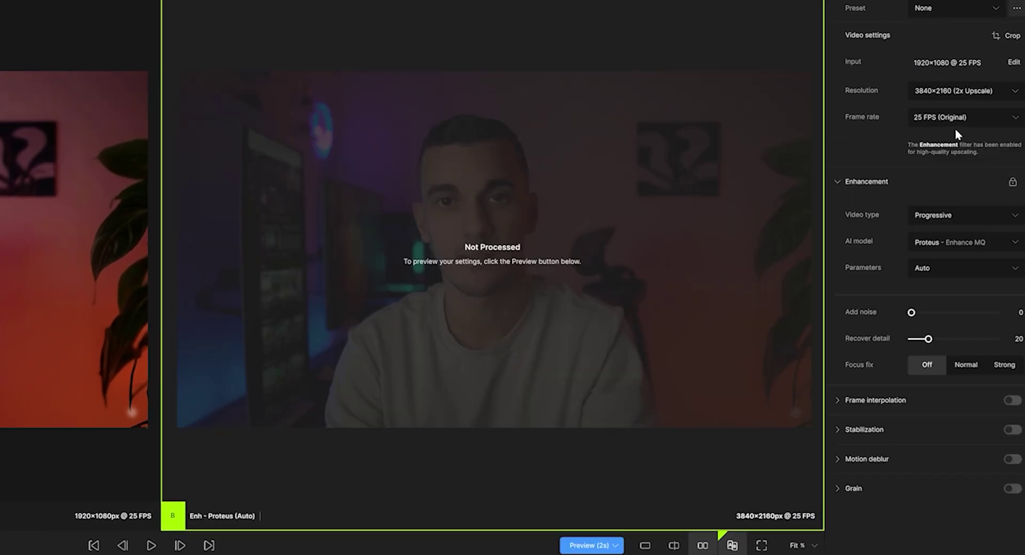
- Switch the enhancement model to Artemis Denoise/Sharpen and set the export codec to H264
click(928, 243)
click(956, 321)
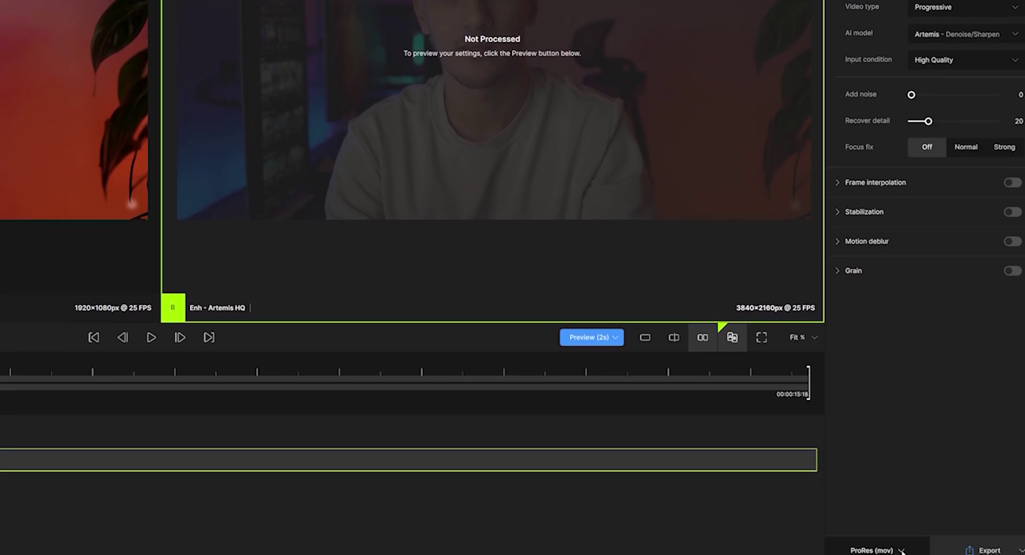
click(901, 551)
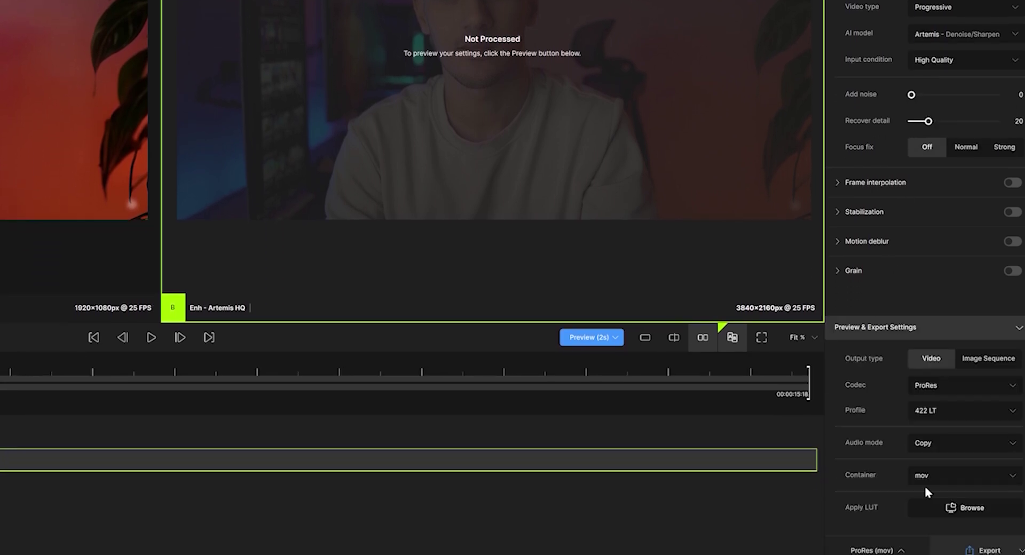
click(975, 389)
click(956, 229)
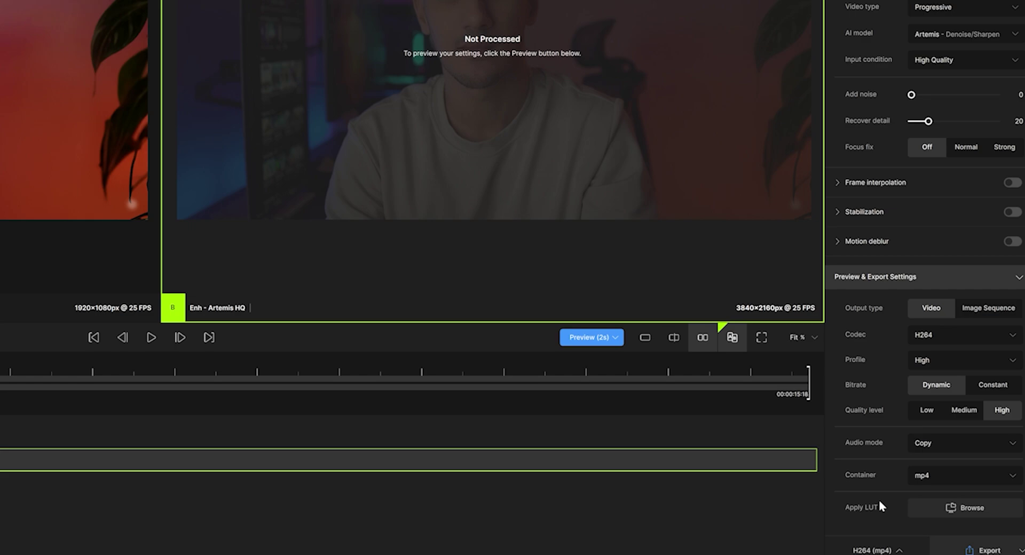